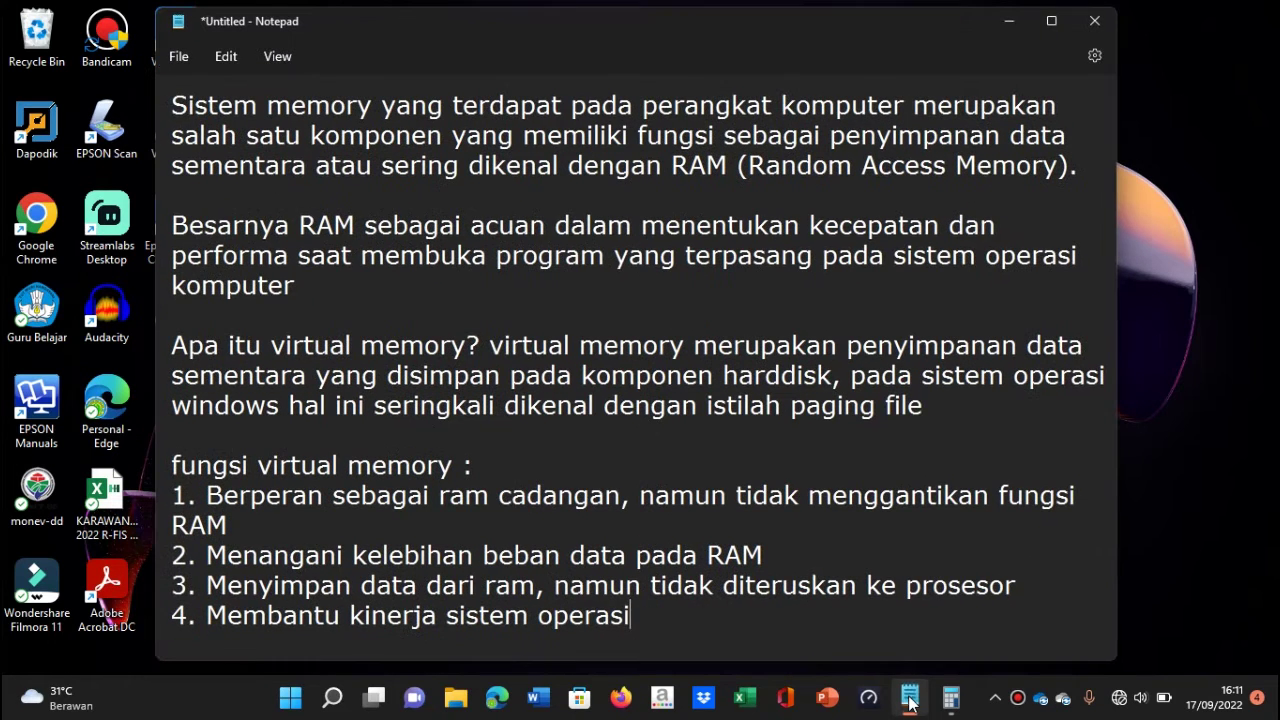
Minimise the Notepad notes and open This PC in File Explorer.
left_click(909, 699)
left_click(1008, 22)
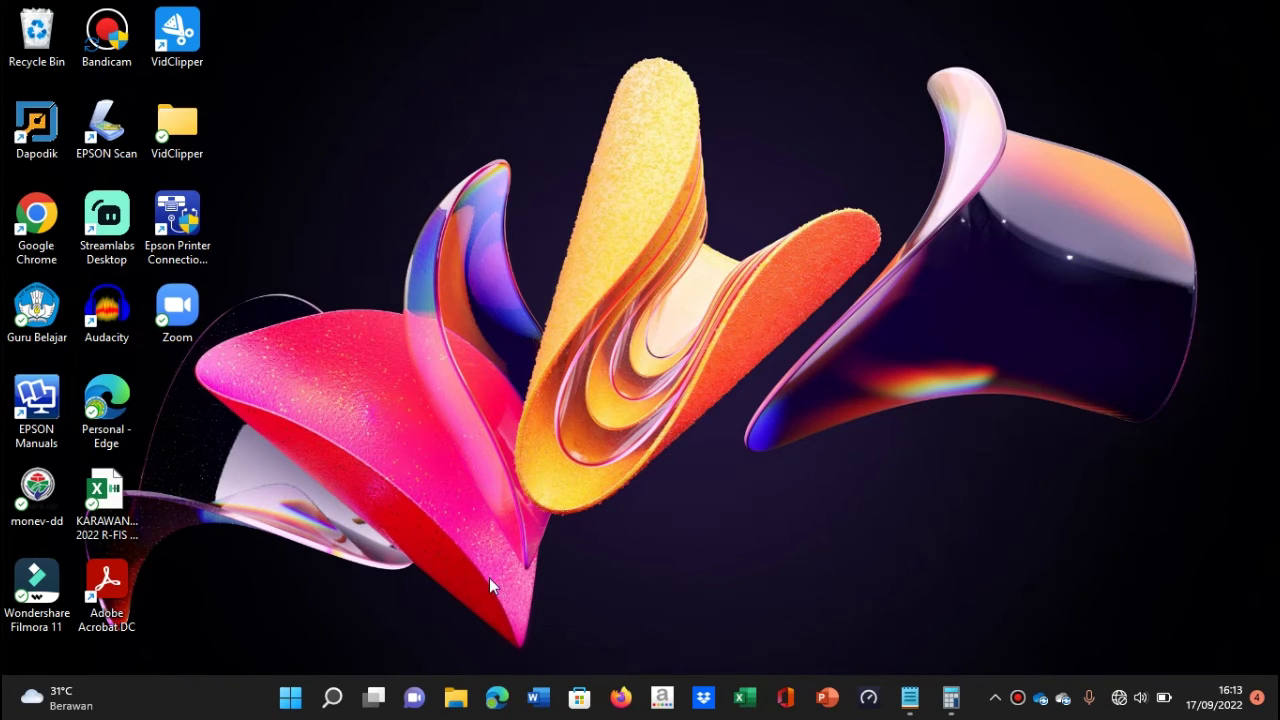
left_click(456, 700)
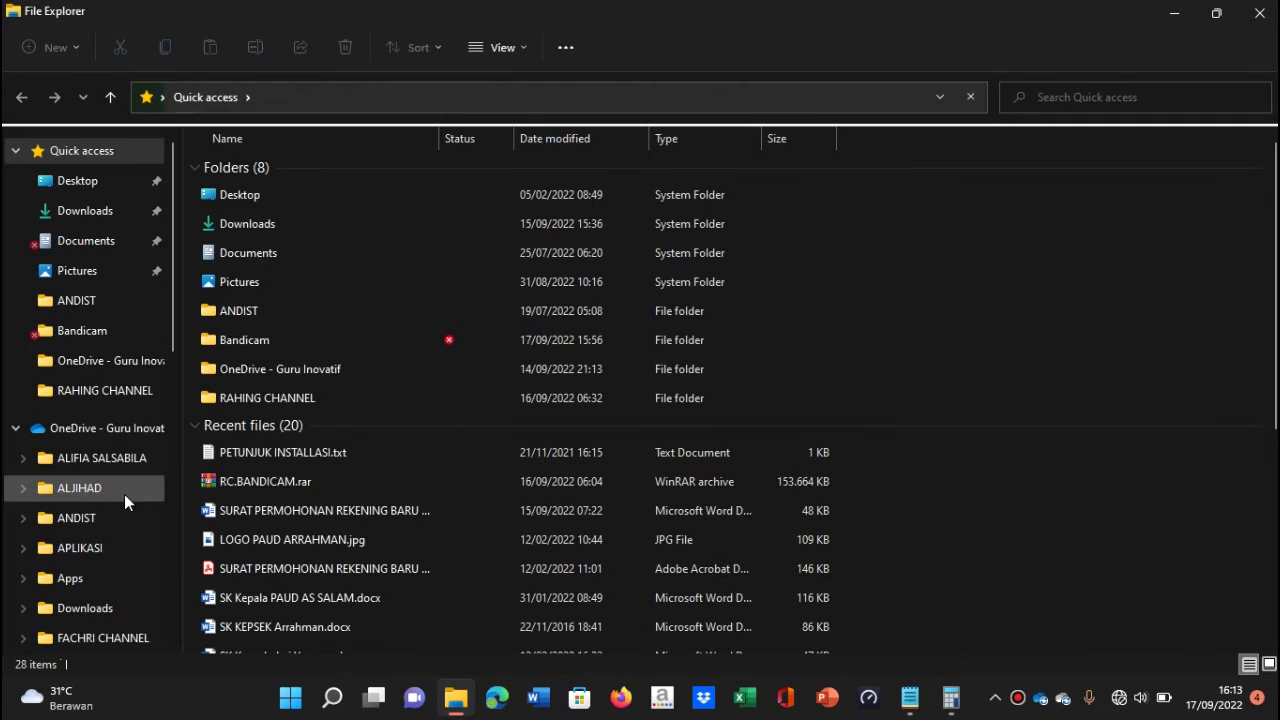
scroll(124, 500, "down", 4)
scroll(123, 500, "down", 4)
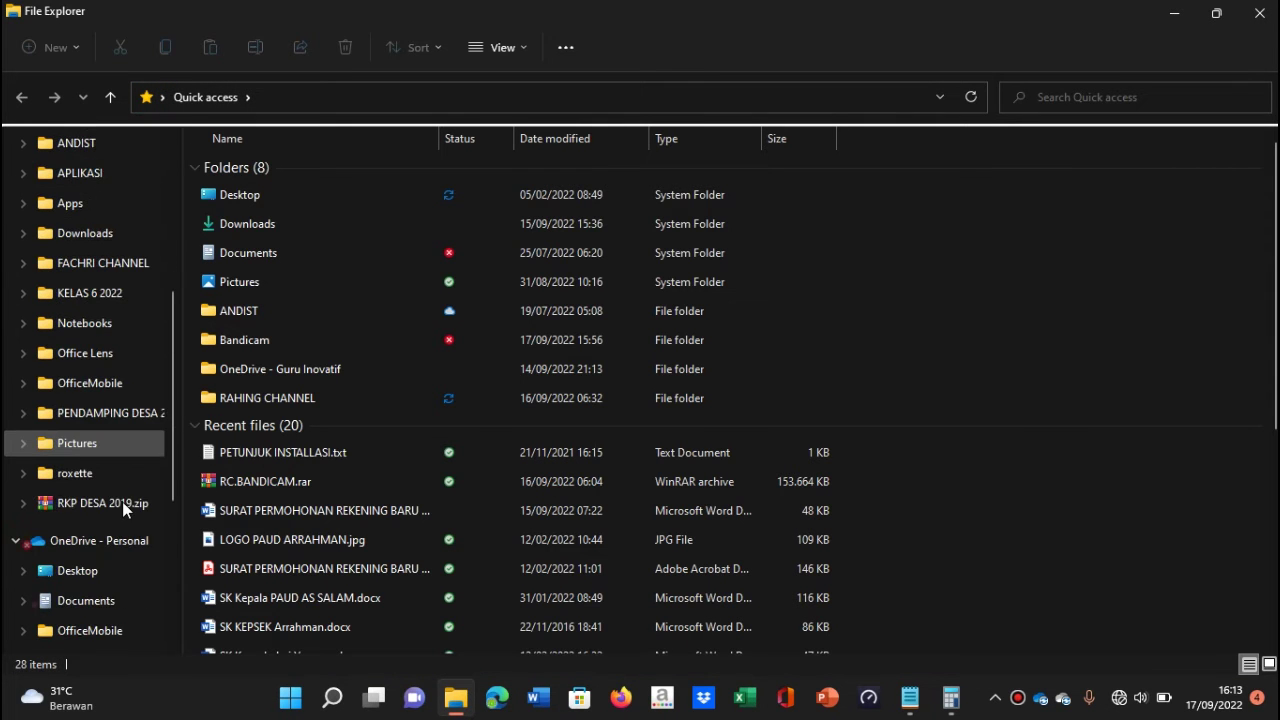
scroll(122, 501, "down", 1)
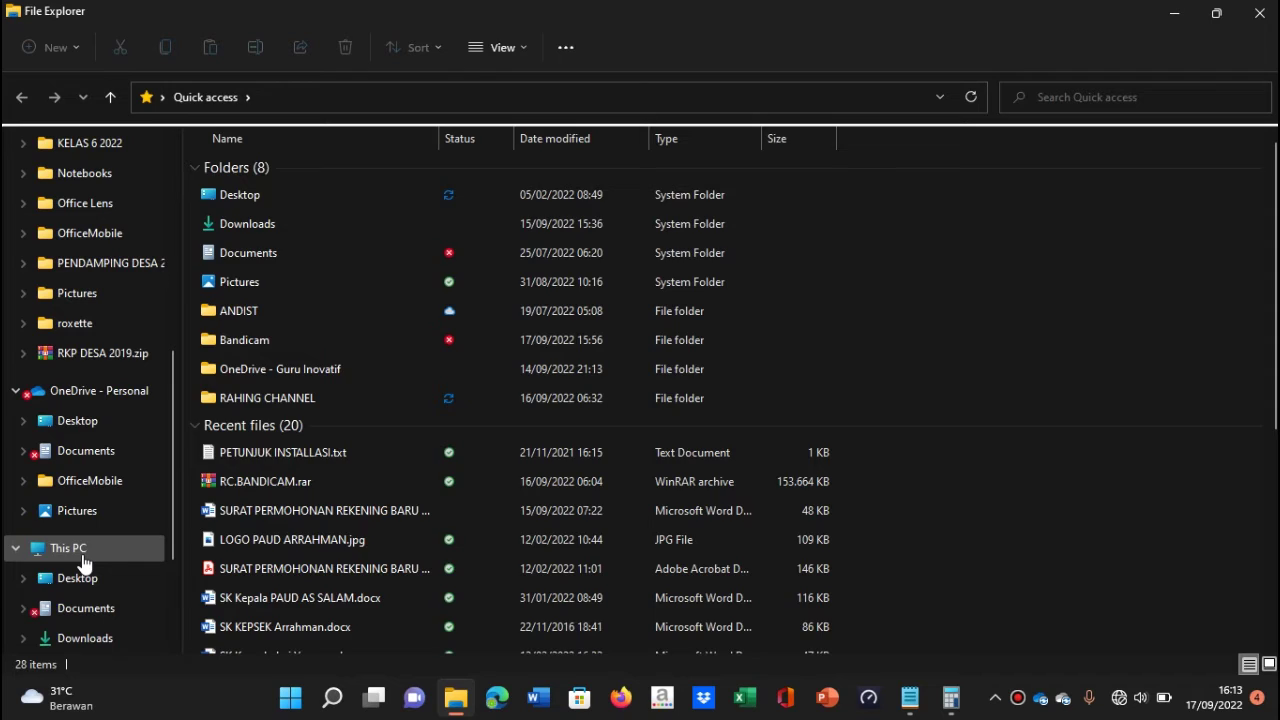
left_click(84, 556)
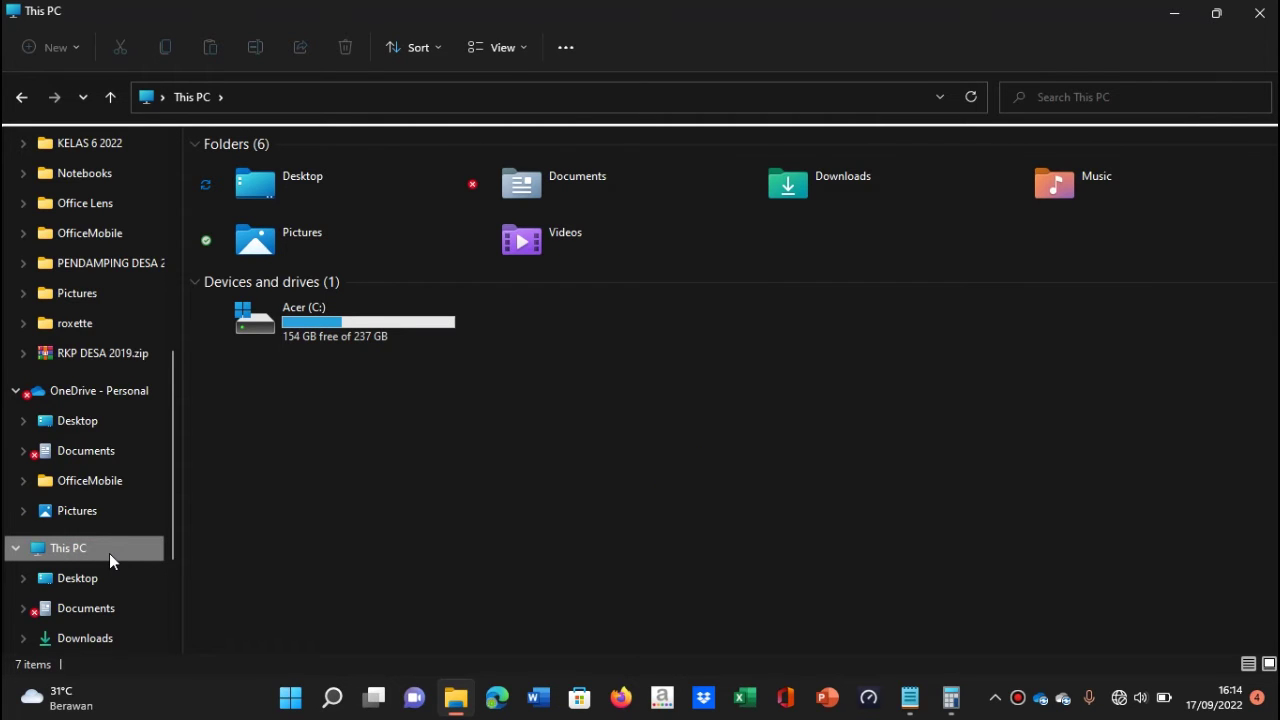
Open the properties of This PC to show the computer's device specifications.
left_click(106, 552)
right_click(107, 553)
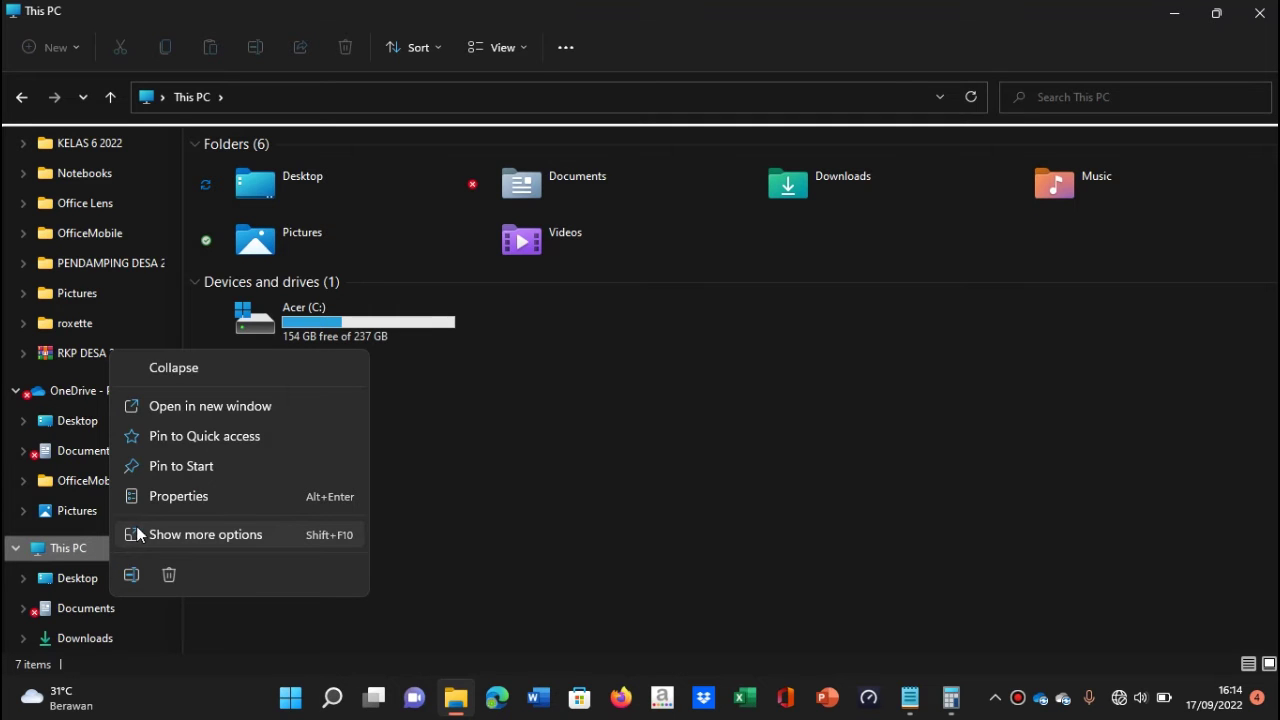
left_click(181, 542)
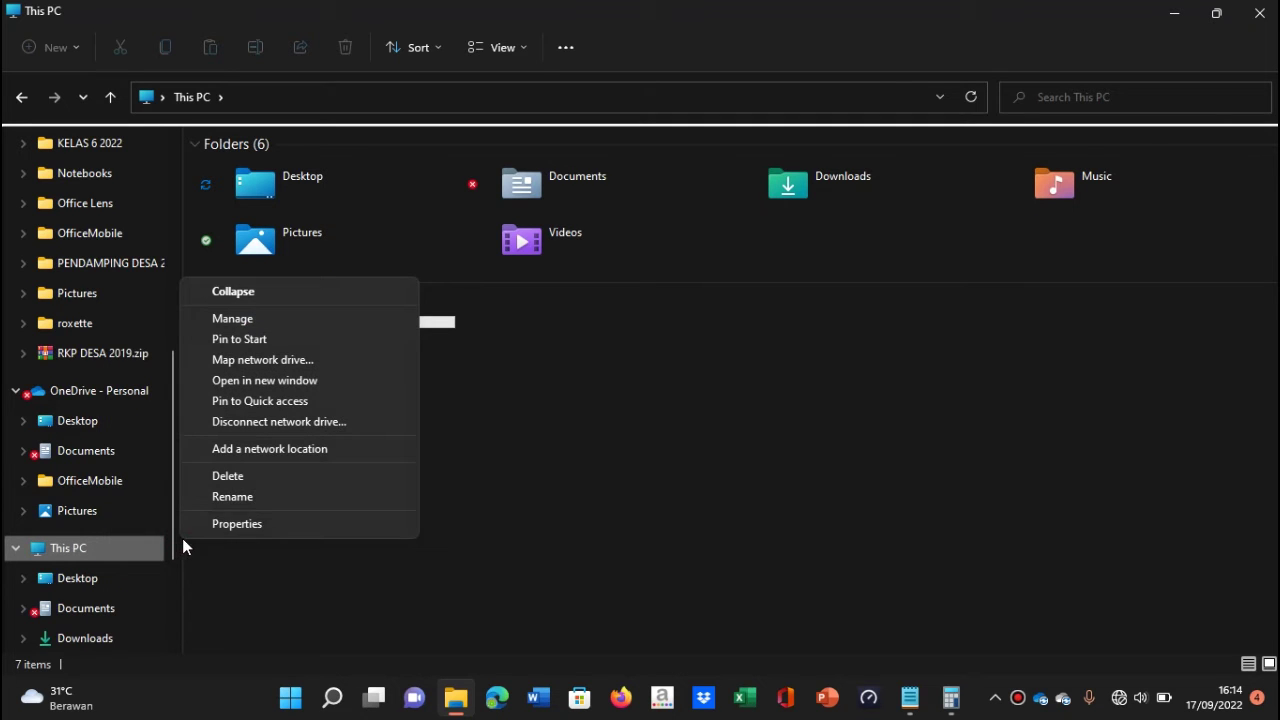
left_click(259, 529)
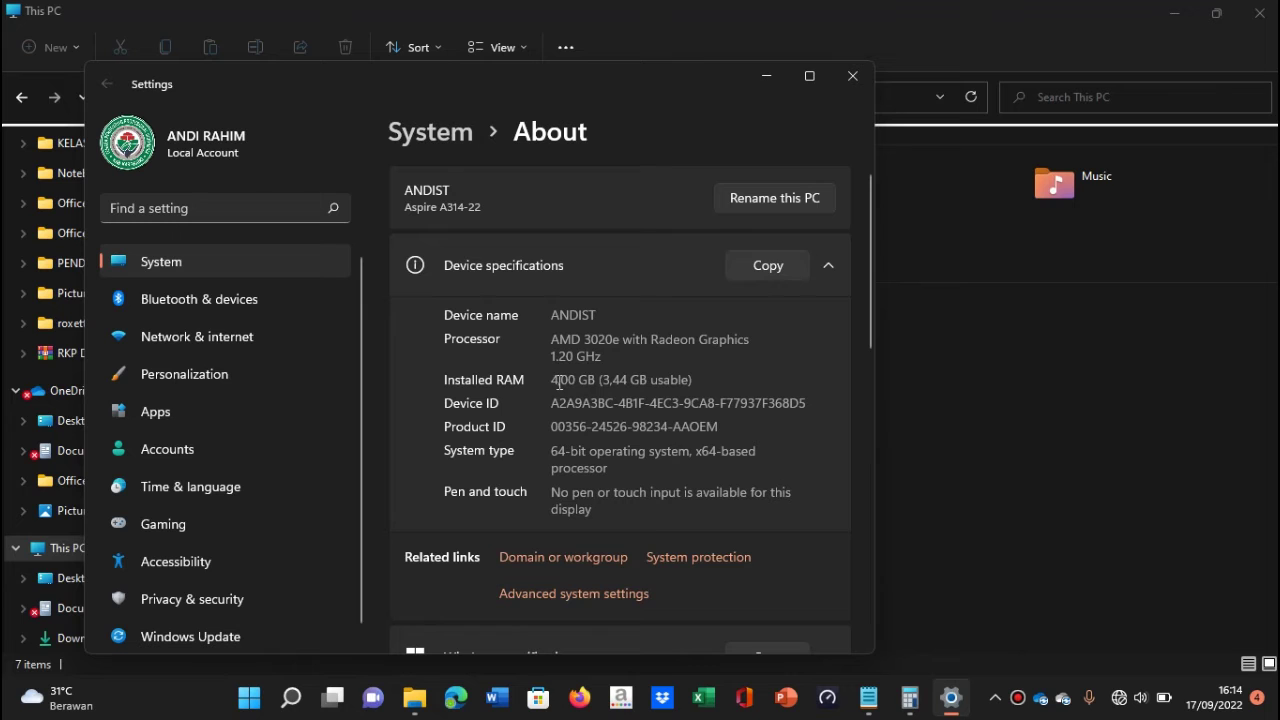
Open the advanced system settings and show the advanced page of the Performance options.
left_click(563, 605)
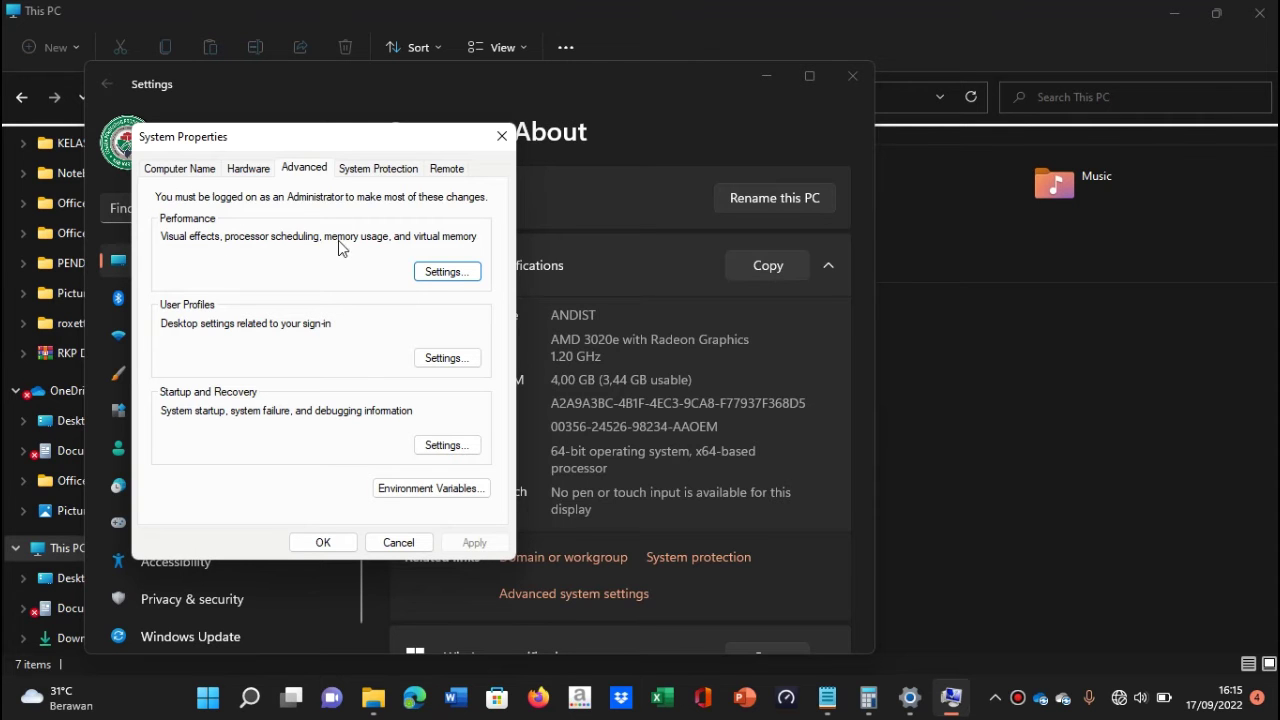
left_click(447, 272)
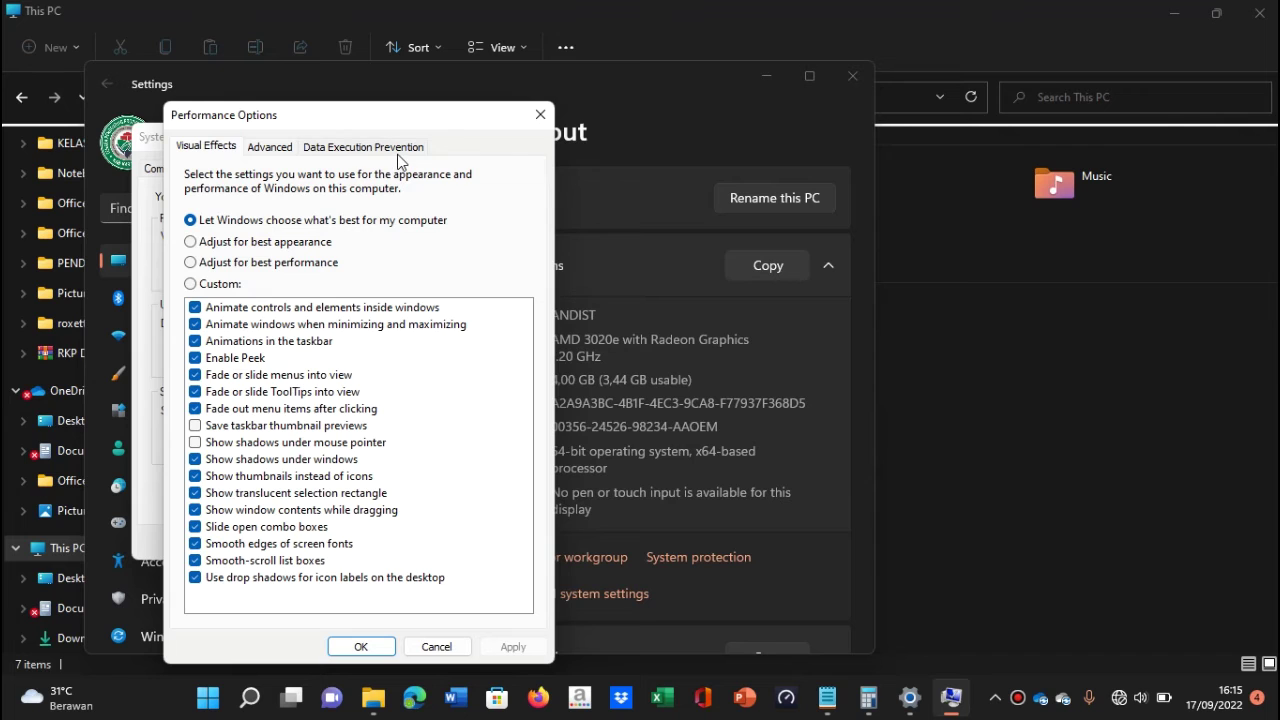
left_click(277, 156)
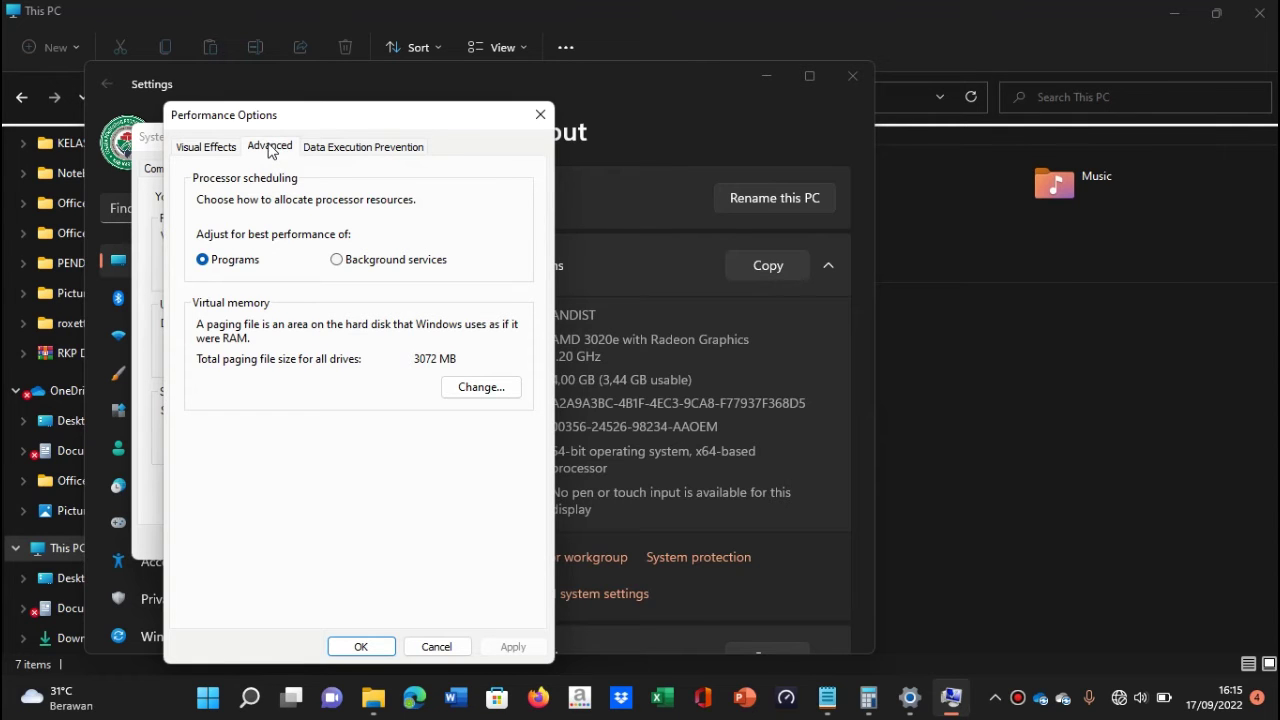
Review the visual effects choices in the Performance options and return to the advanced page.
left_click(213, 155)
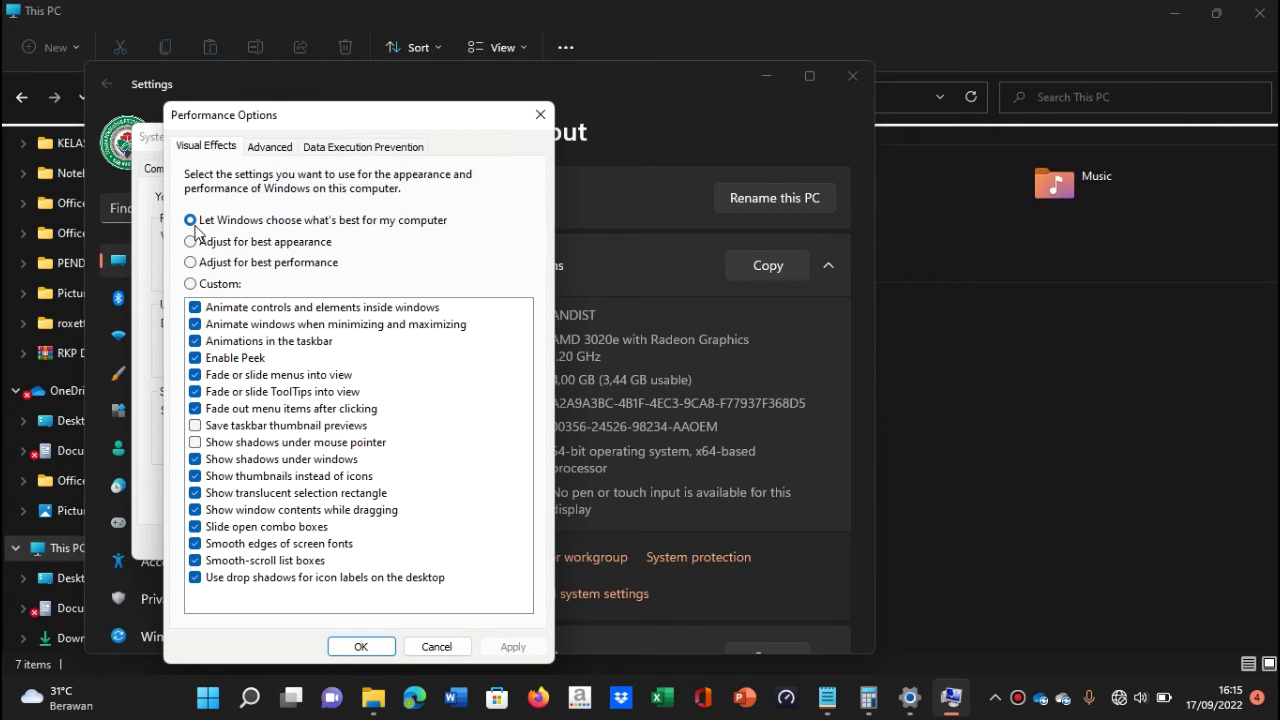
left_click(270, 149)
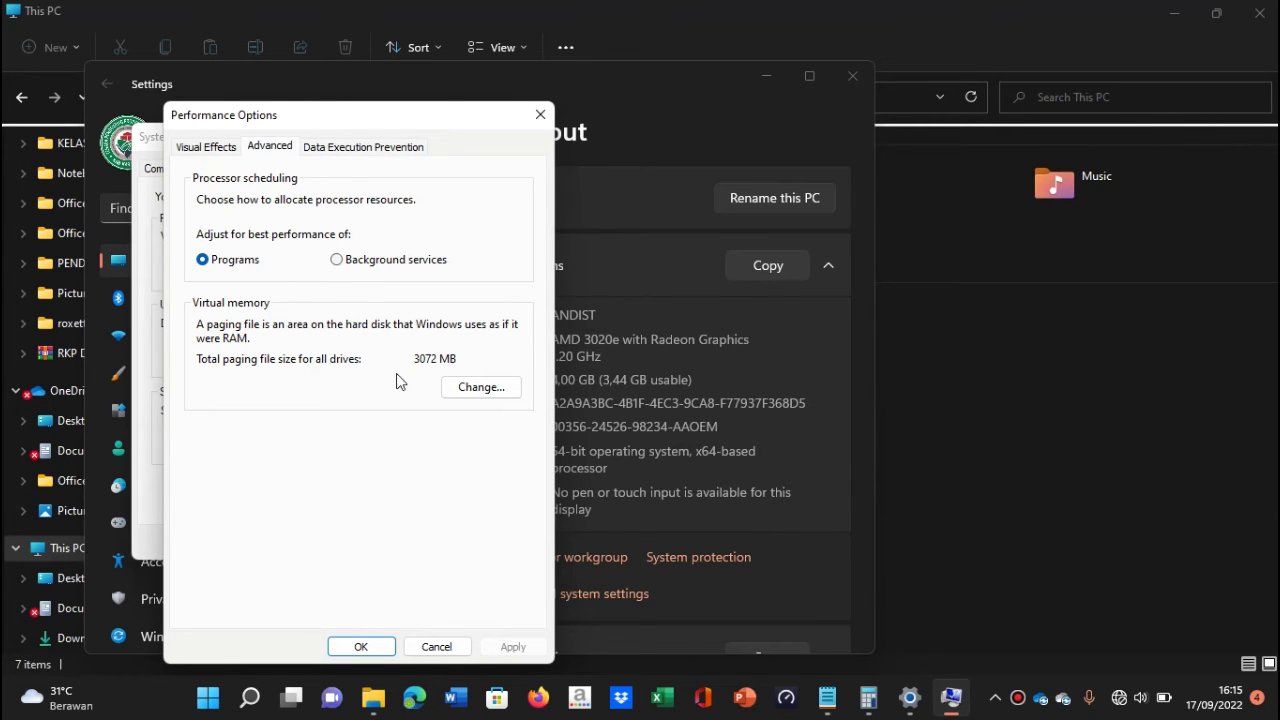
left_click(213, 150)
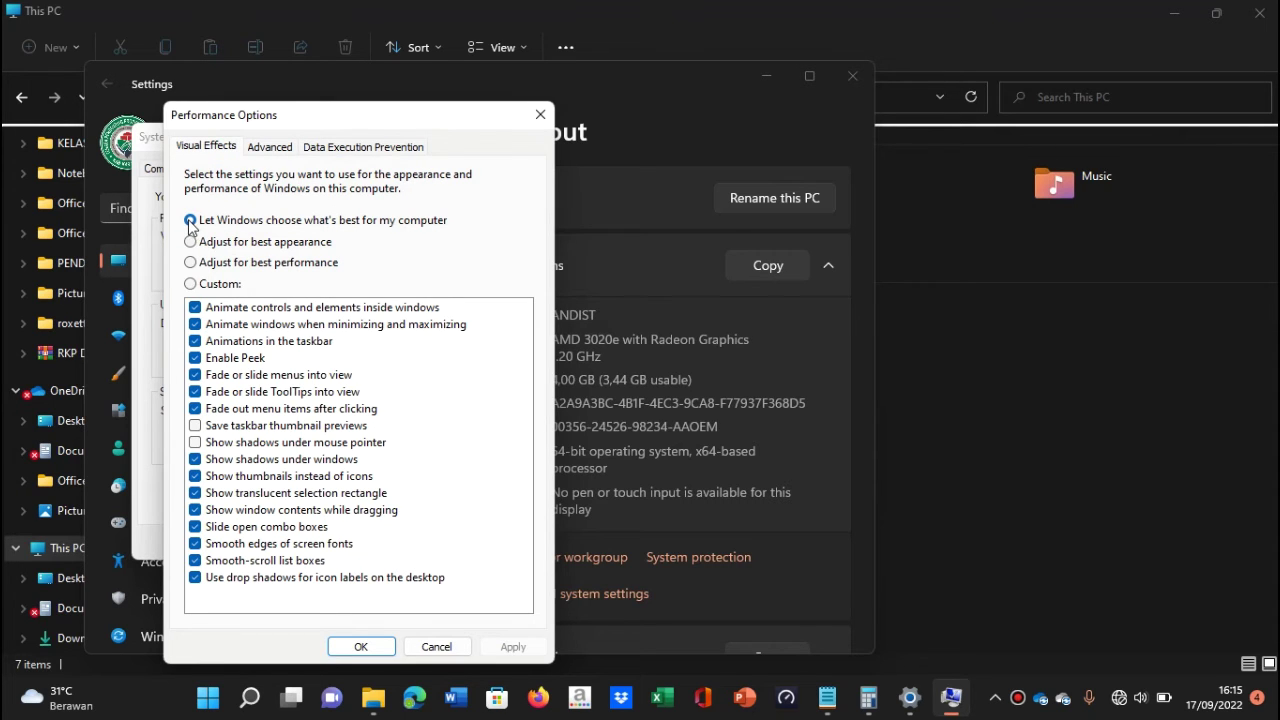
left_click(195, 285)
left_click(269, 155)
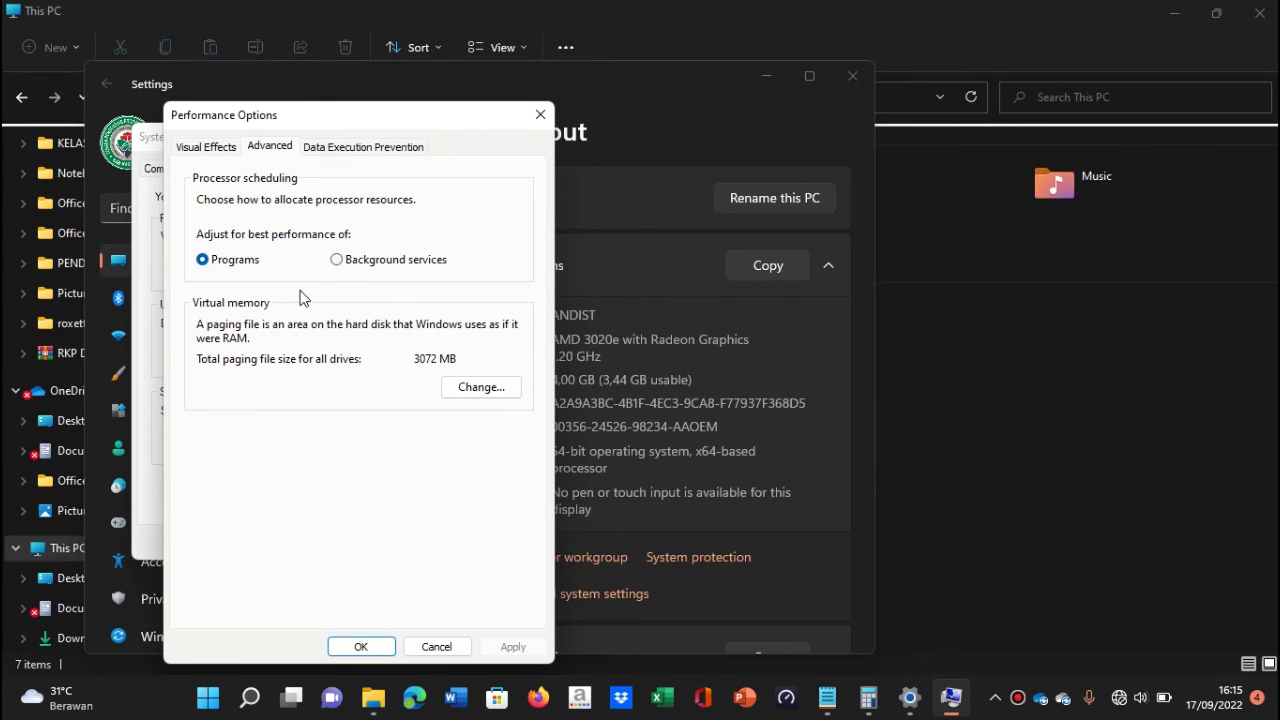
Open the virtual memory settings, disable automatic paging file management and choose a custom size for drive C.
left_click(485, 388)
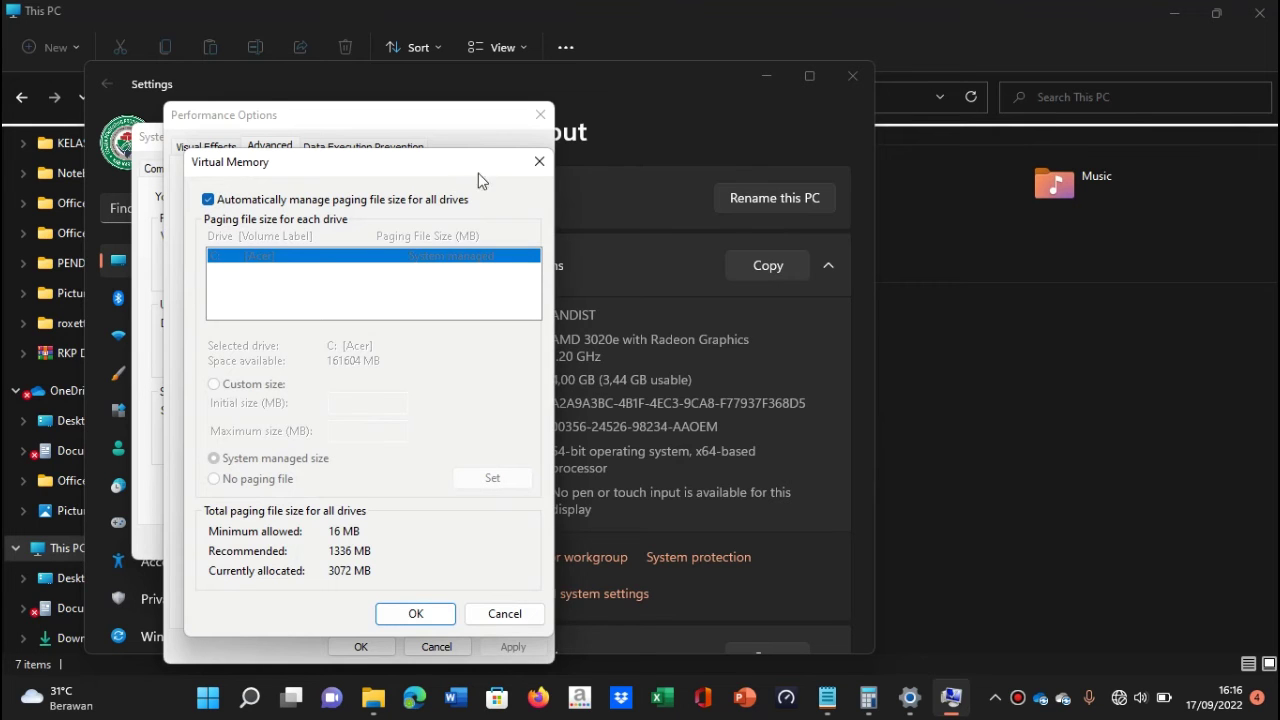
left_click(208, 199)
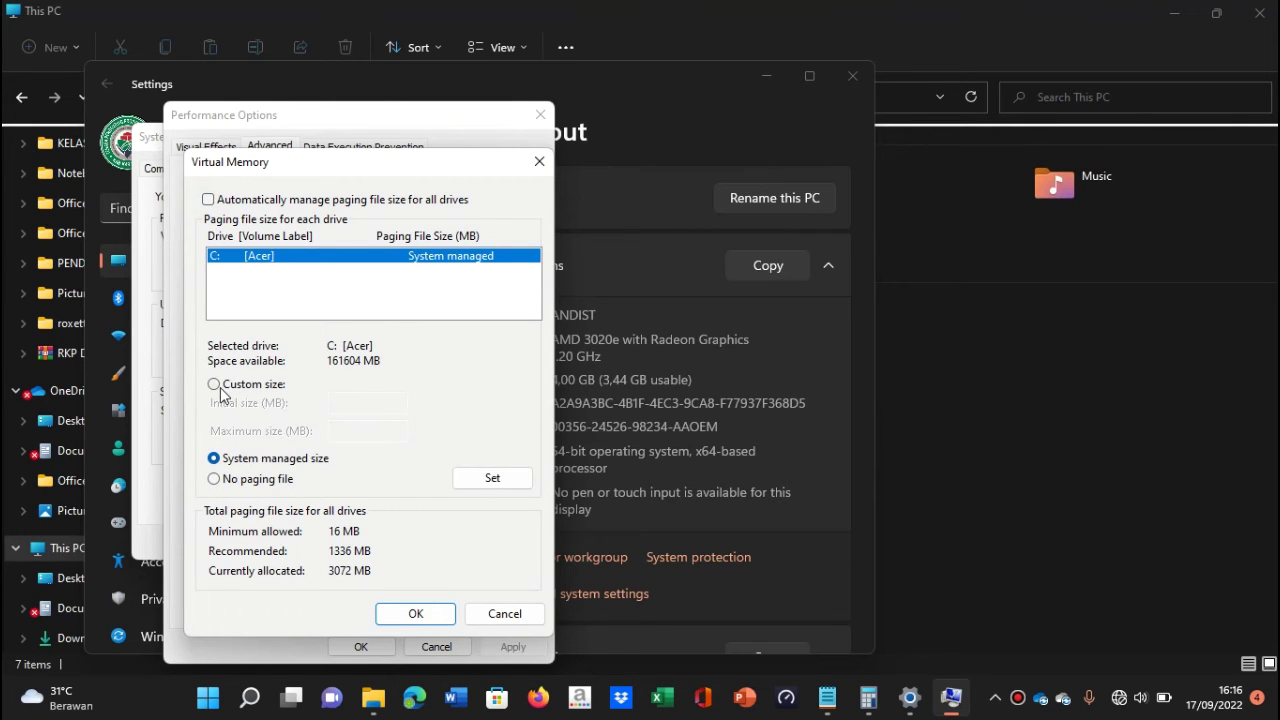
left_click(208, 200)
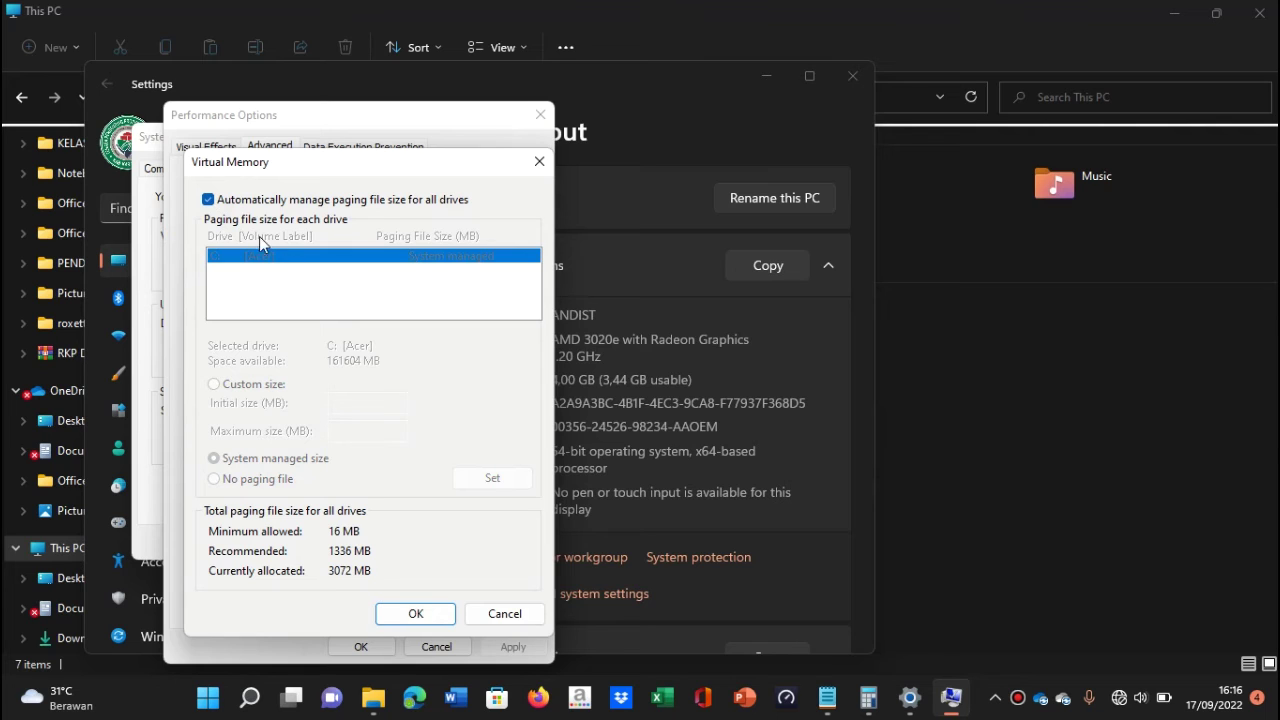
left_click(208, 200)
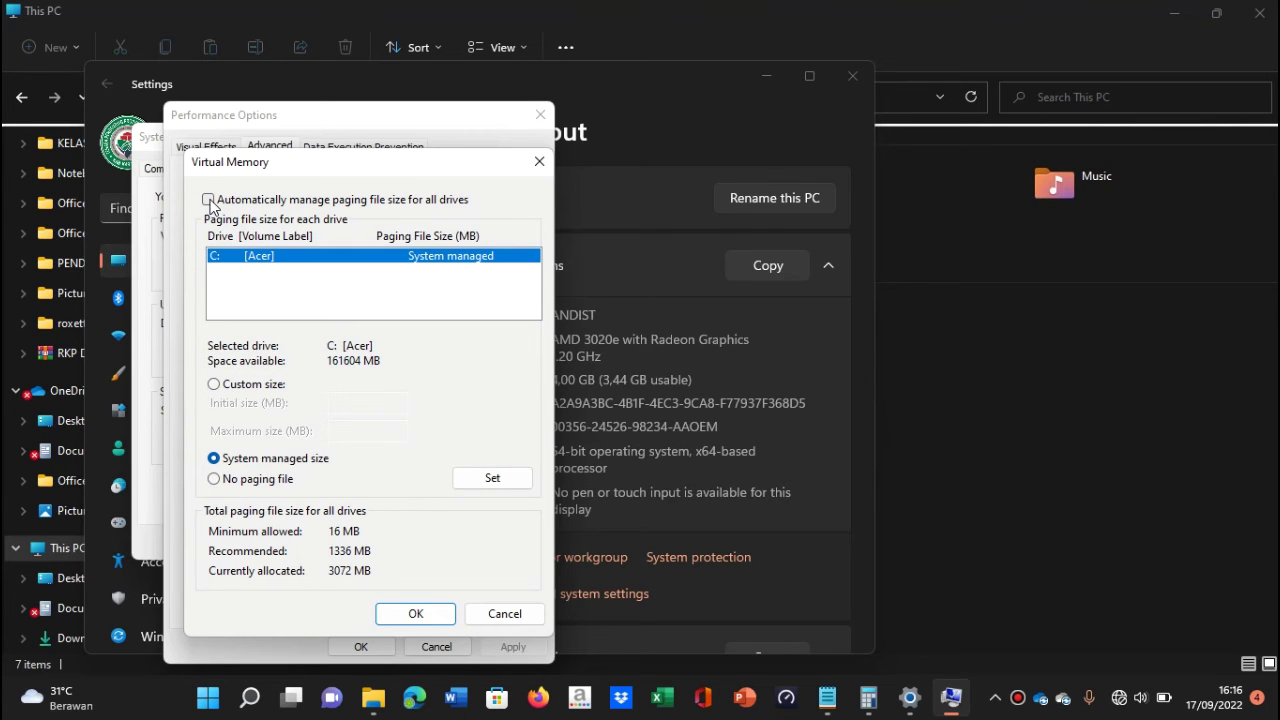
left_click(213, 385)
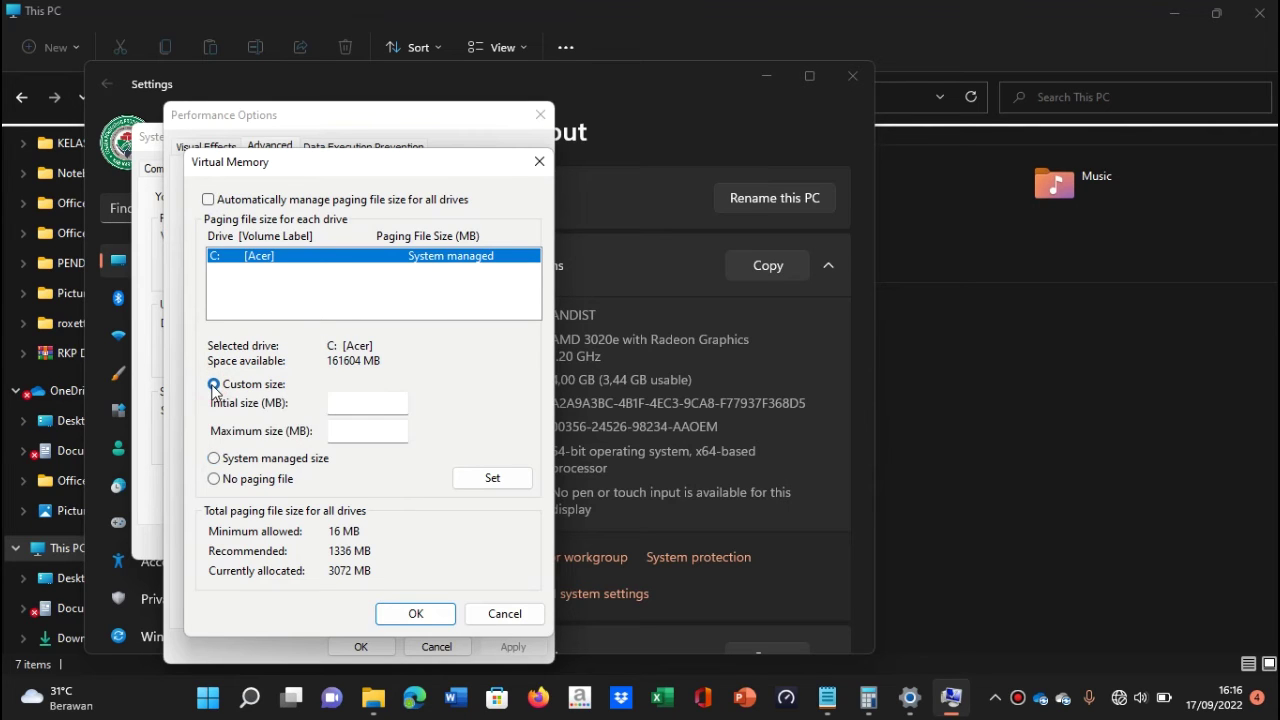
left_click(359, 405)
Switch to Calculator, place it beside the open dialogs and multiply 4 by 1024.
mouse_move(960, 710)
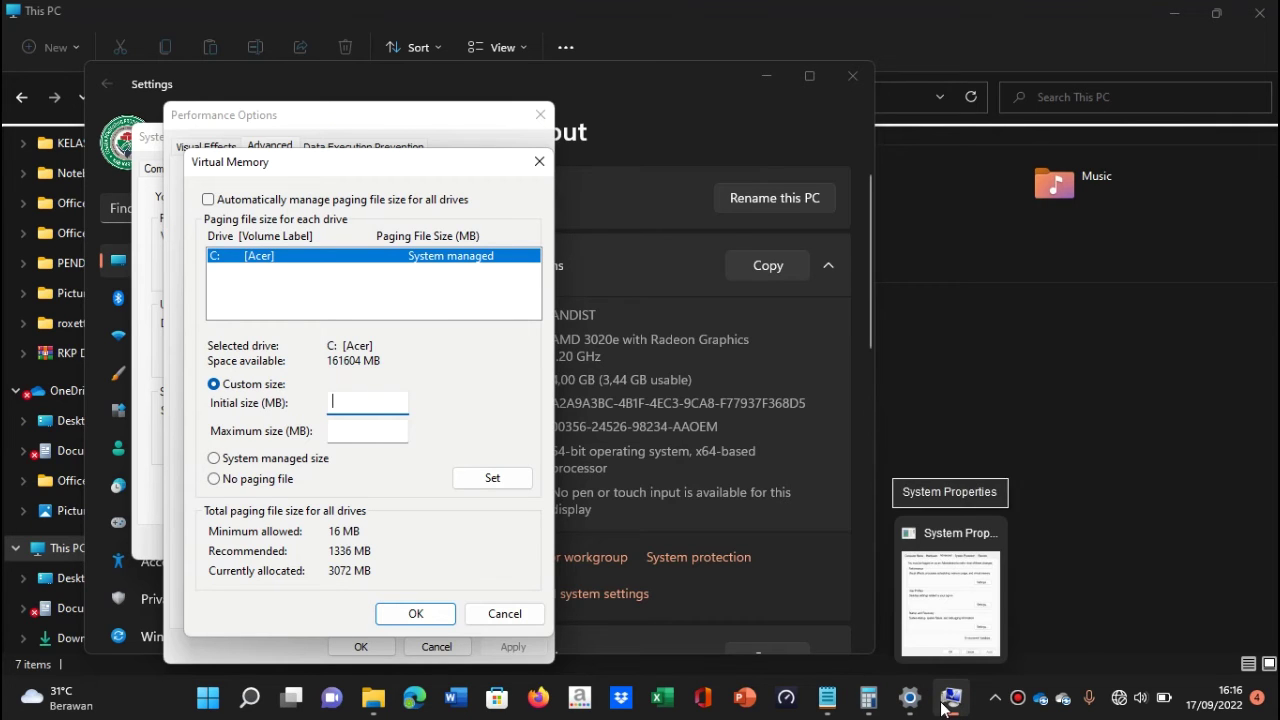
left_click(862, 708)
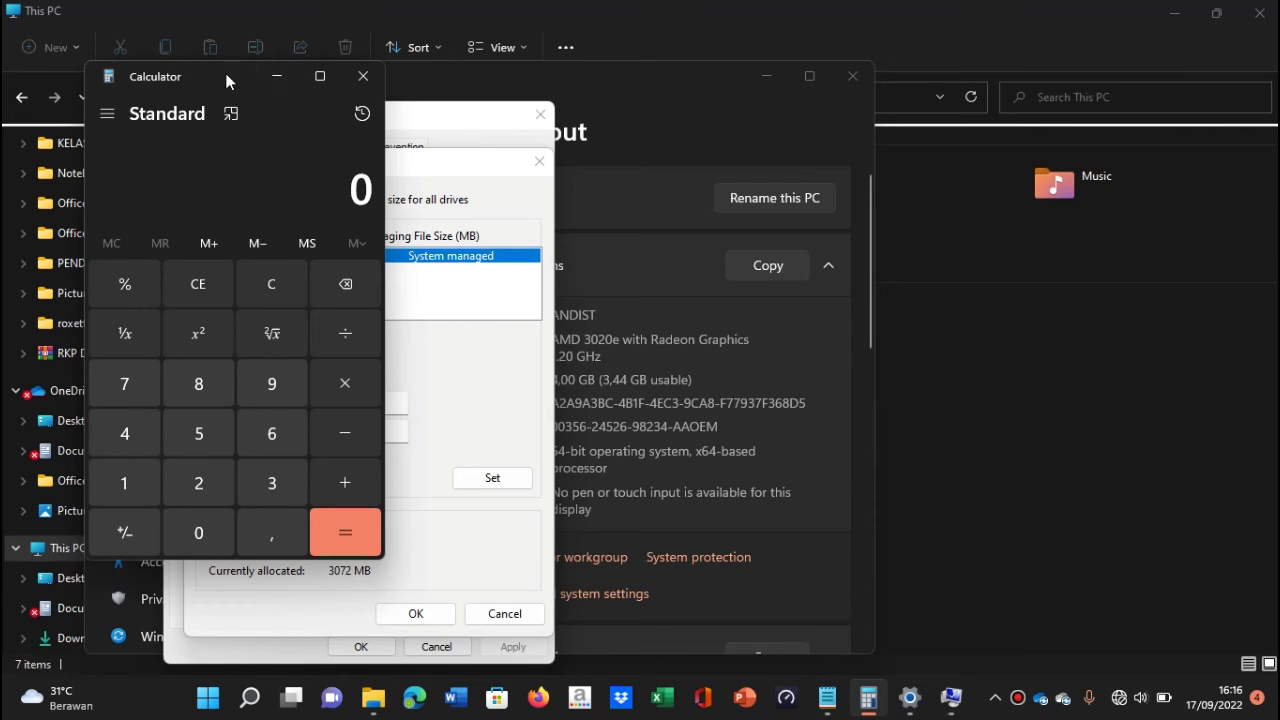
left_click_drag(228, 82, 996, 142)
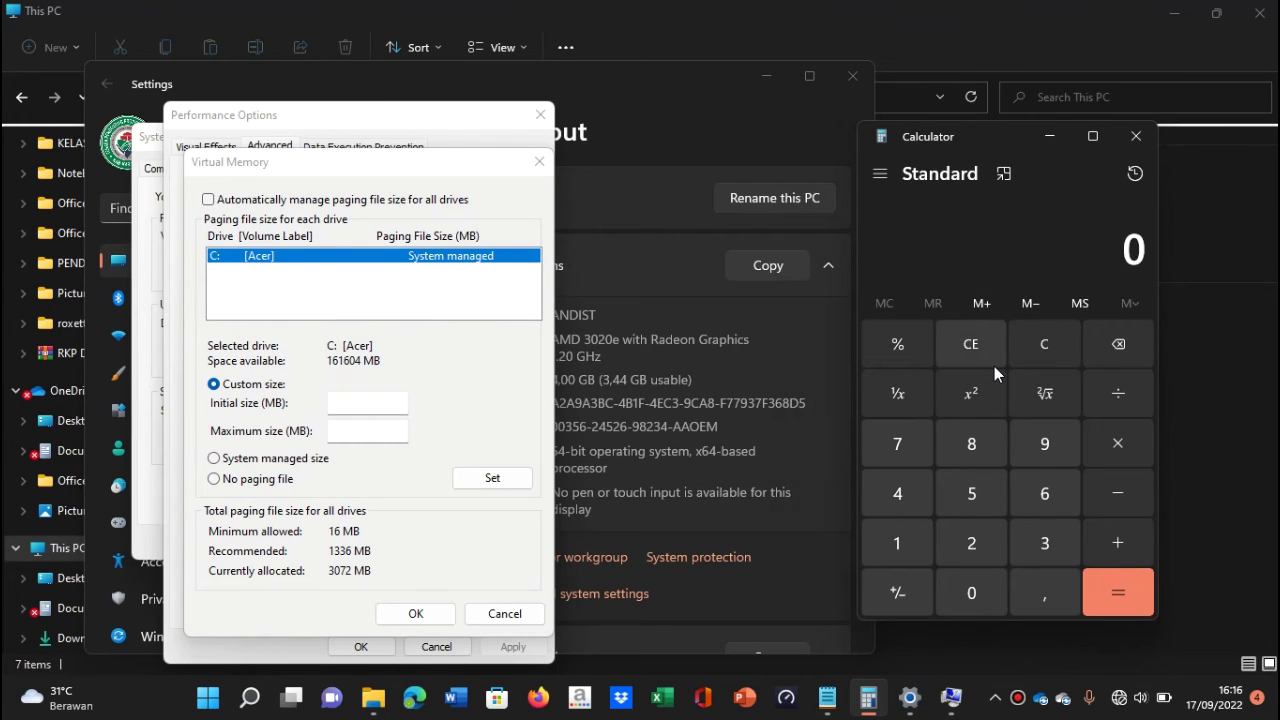
left_click(903, 492)
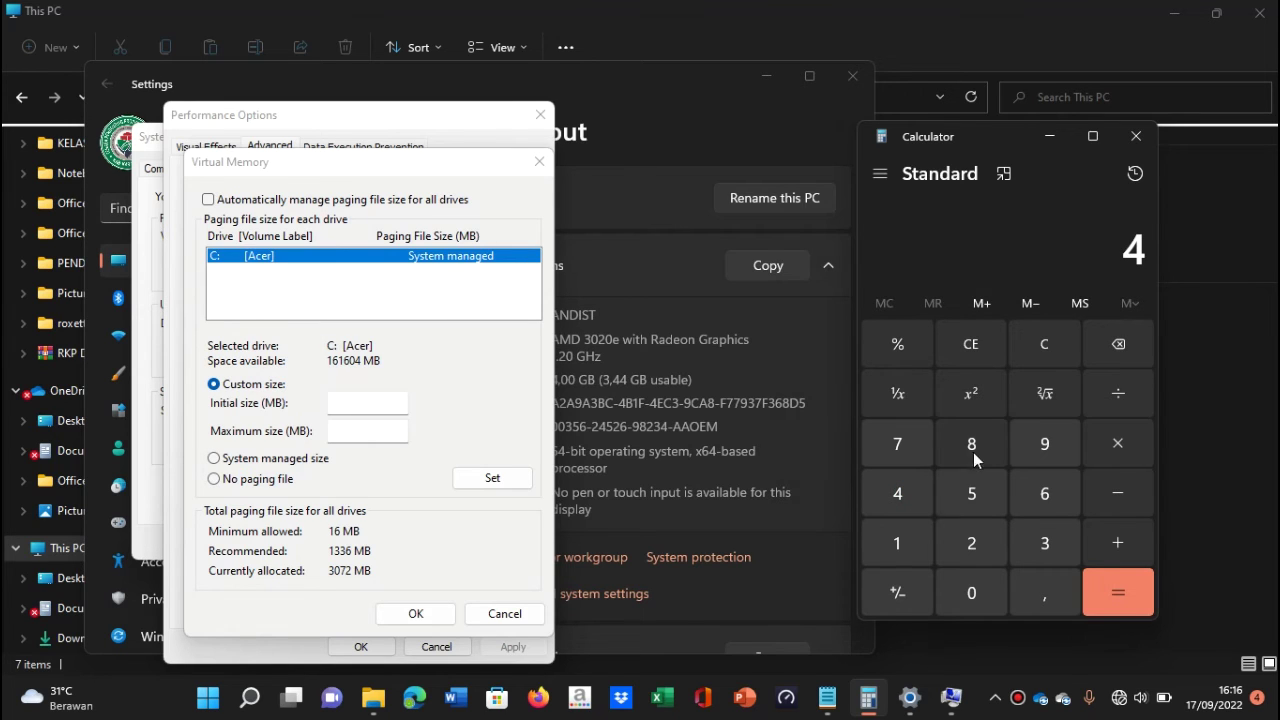
left_click(1113, 445)
left_click(893, 541)
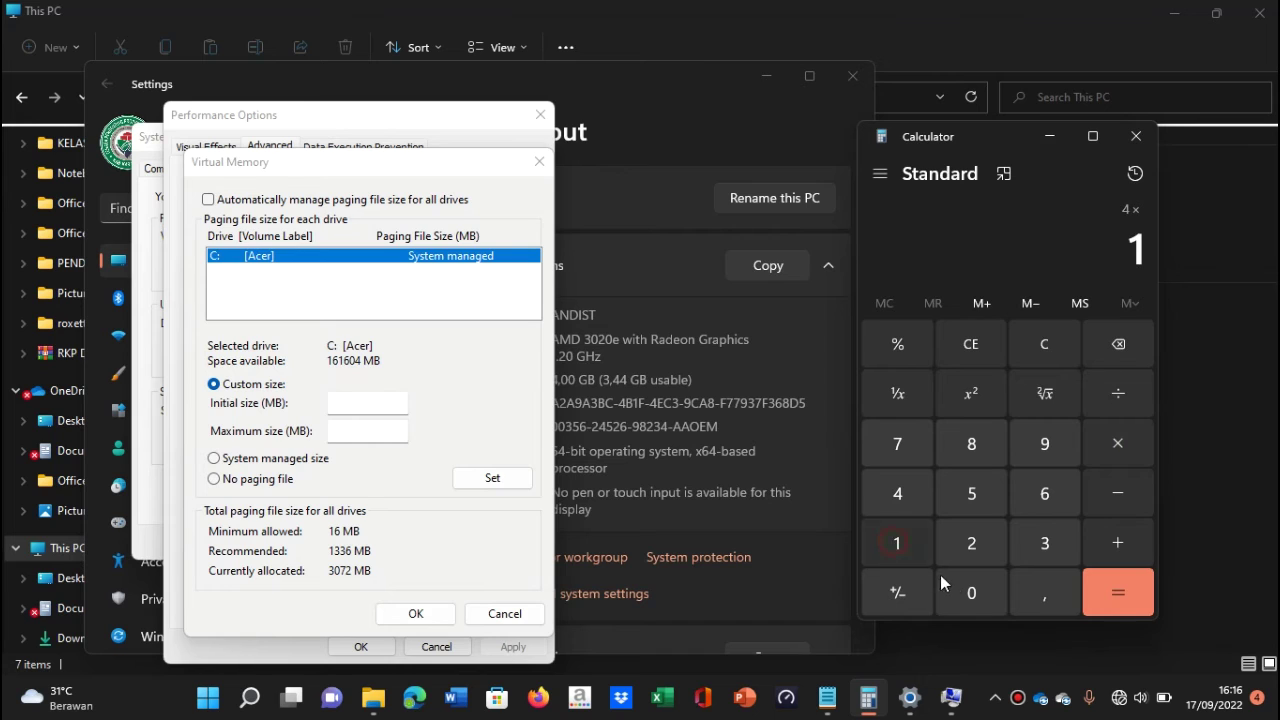
left_click(962, 592)
left_click(966, 545)
left_click(889, 495)
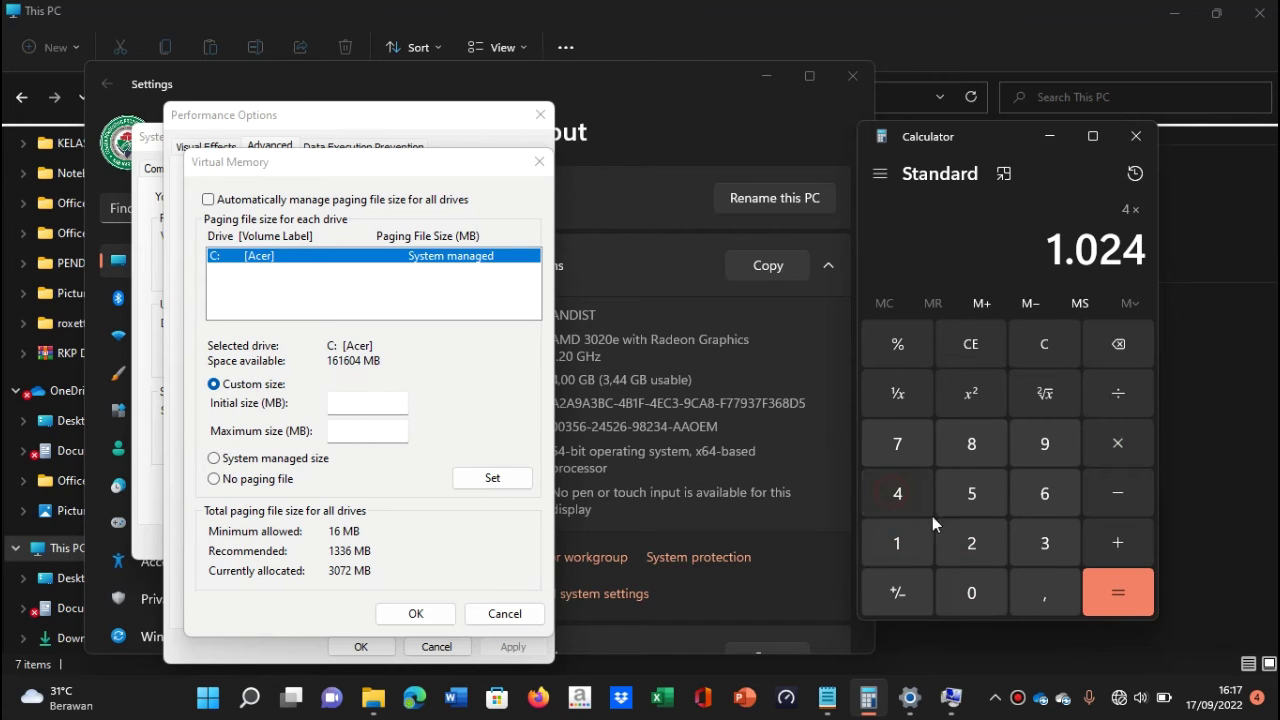
left_click(1125, 600)
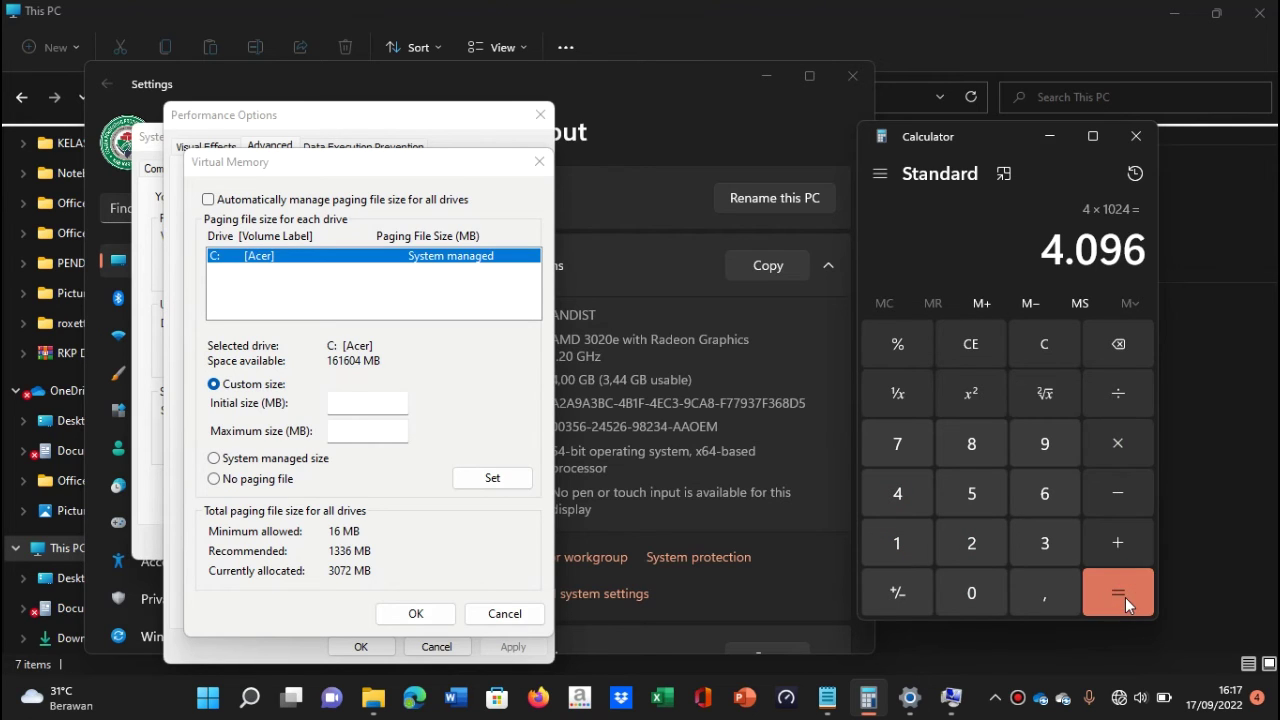
Multiply the calculated RAM size by 1.5 and set the paging file's initial size to 6144 MB.
left_click(1117, 445)
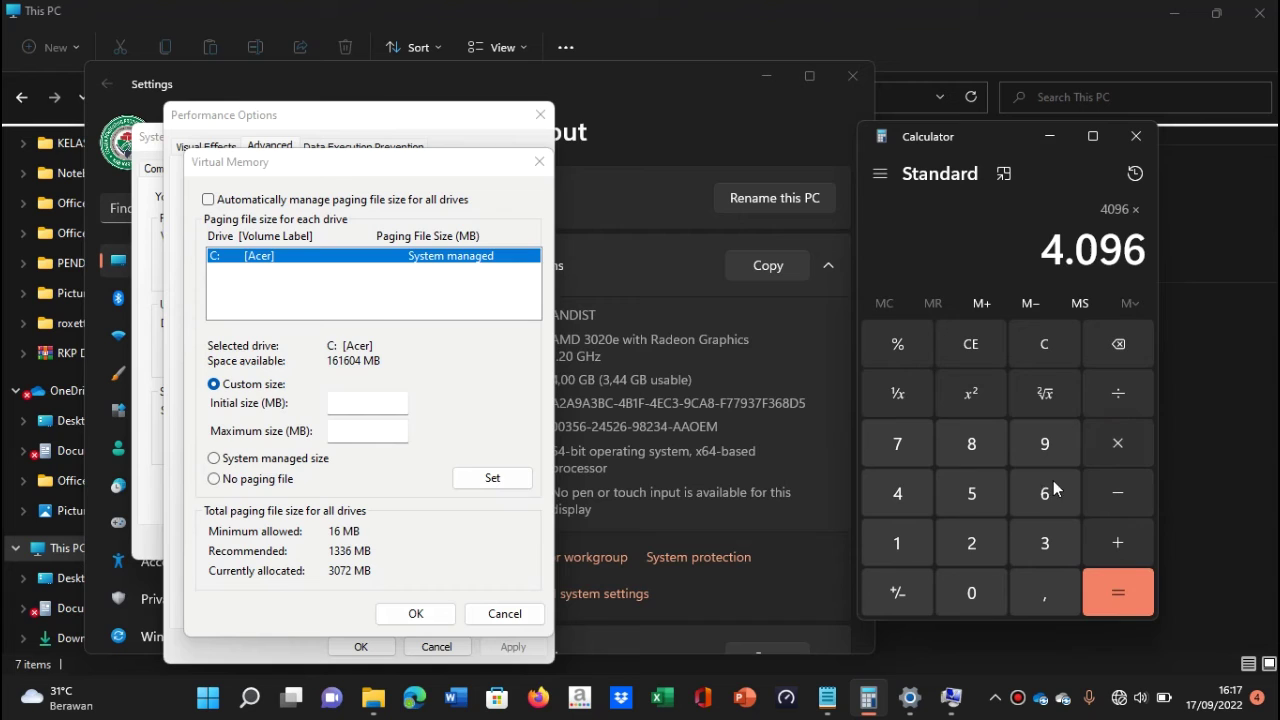
left_click(896, 548)
left_click(1042, 594)
left_click(970, 495)
left_click(1133, 595)
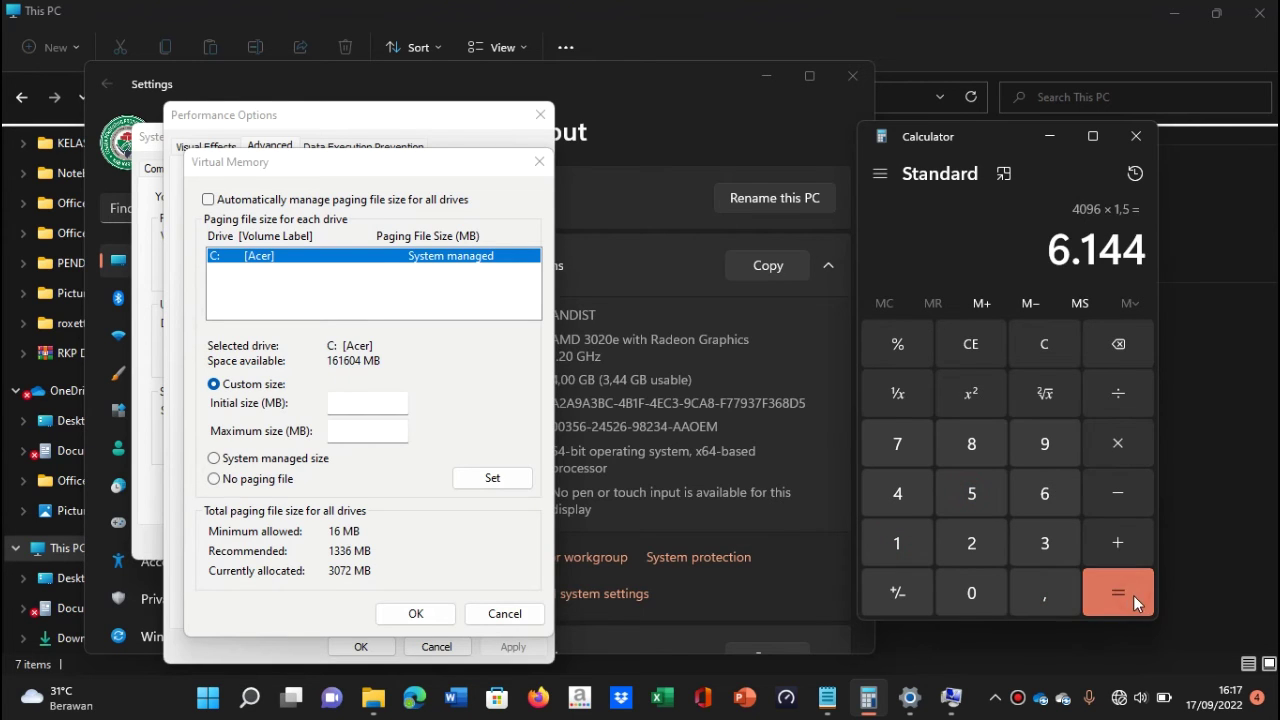
left_click(350, 404)
type("6144")
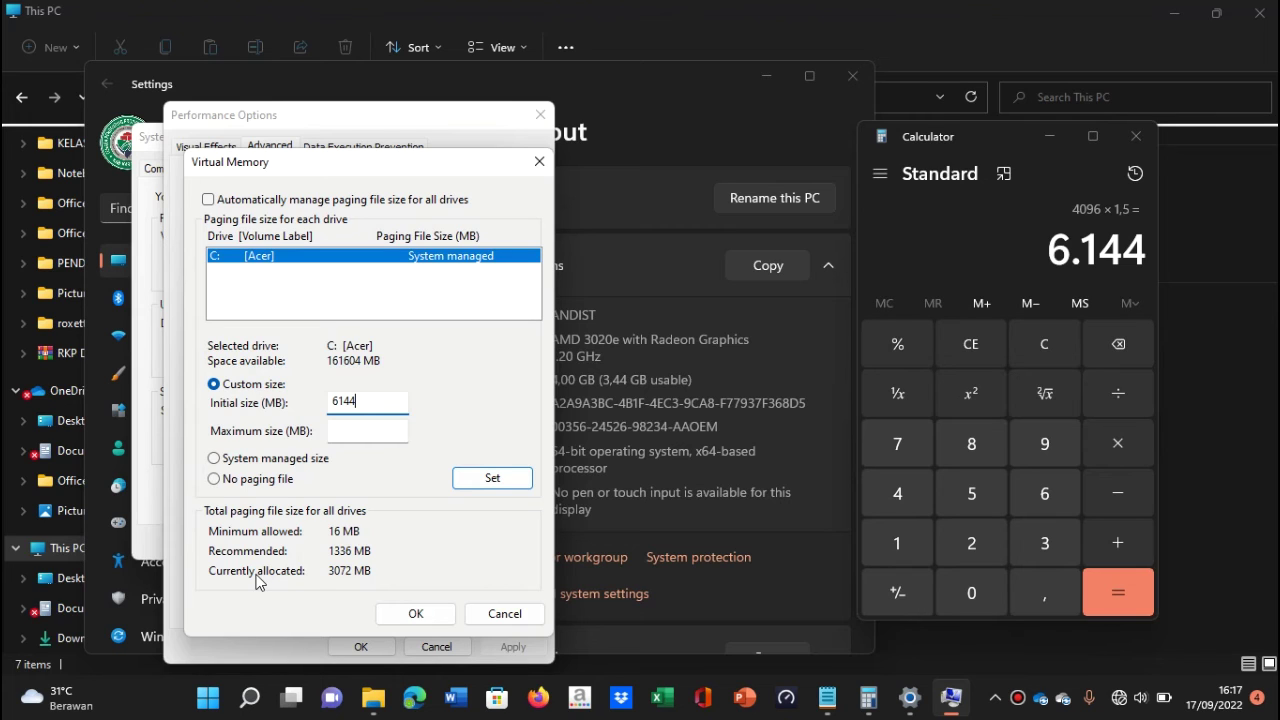
Clear the calculator and work out the maximum paging file size as 4 × 1024 × 3.
left_click(349, 430)
left_click(1040, 352)
left_click(898, 495)
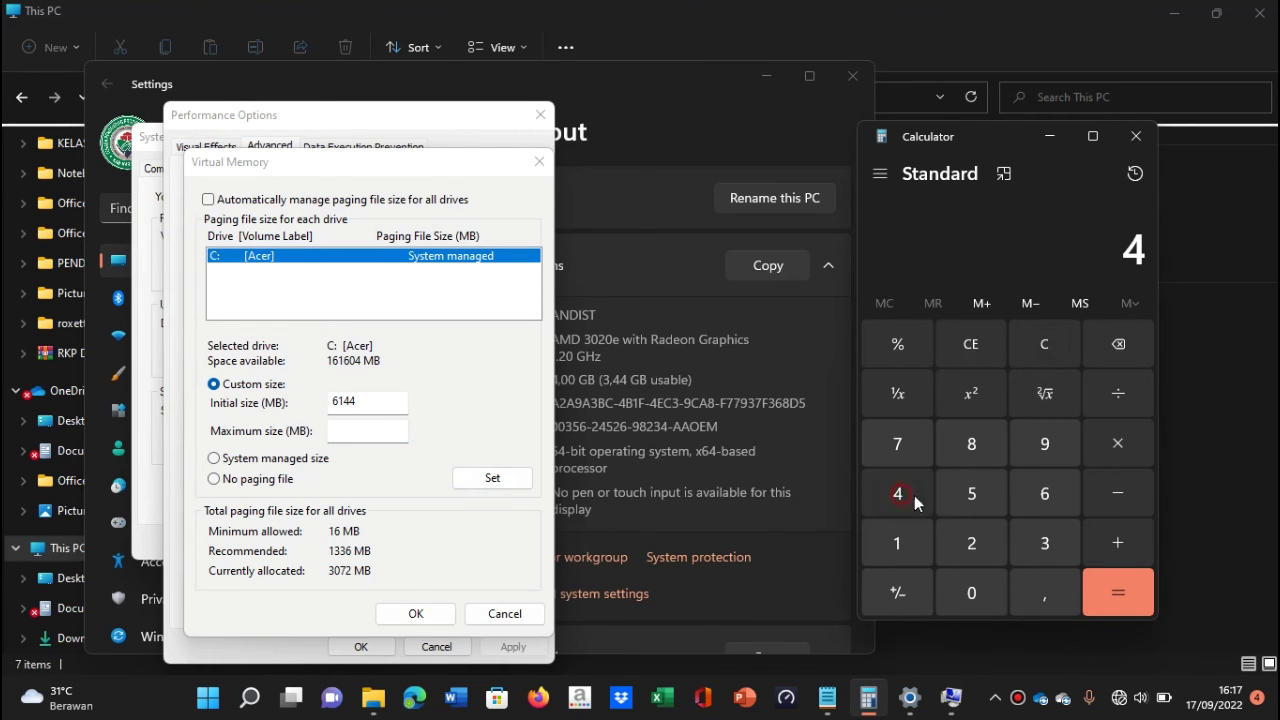
left_click(1117, 444)
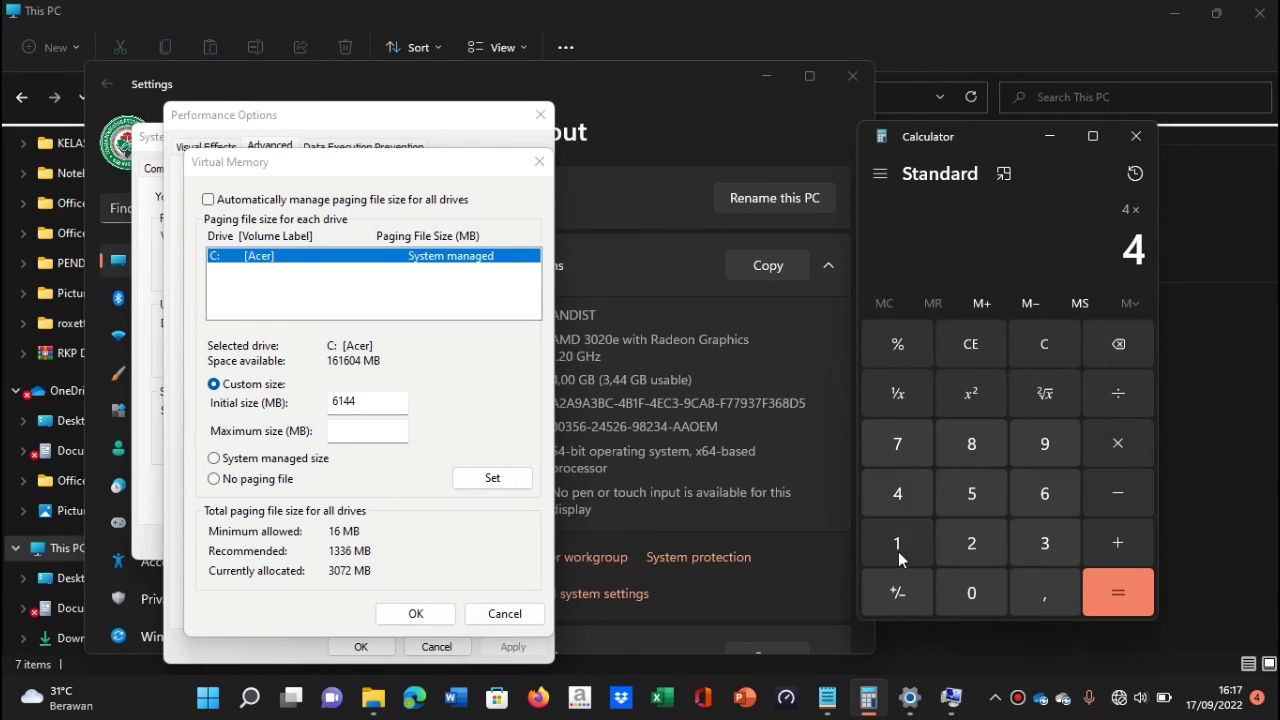
left_click(903, 543)
left_click(966, 588)
left_click(968, 543)
left_click(905, 493)
left_click(1110, 593)
left_click(1117, 446)
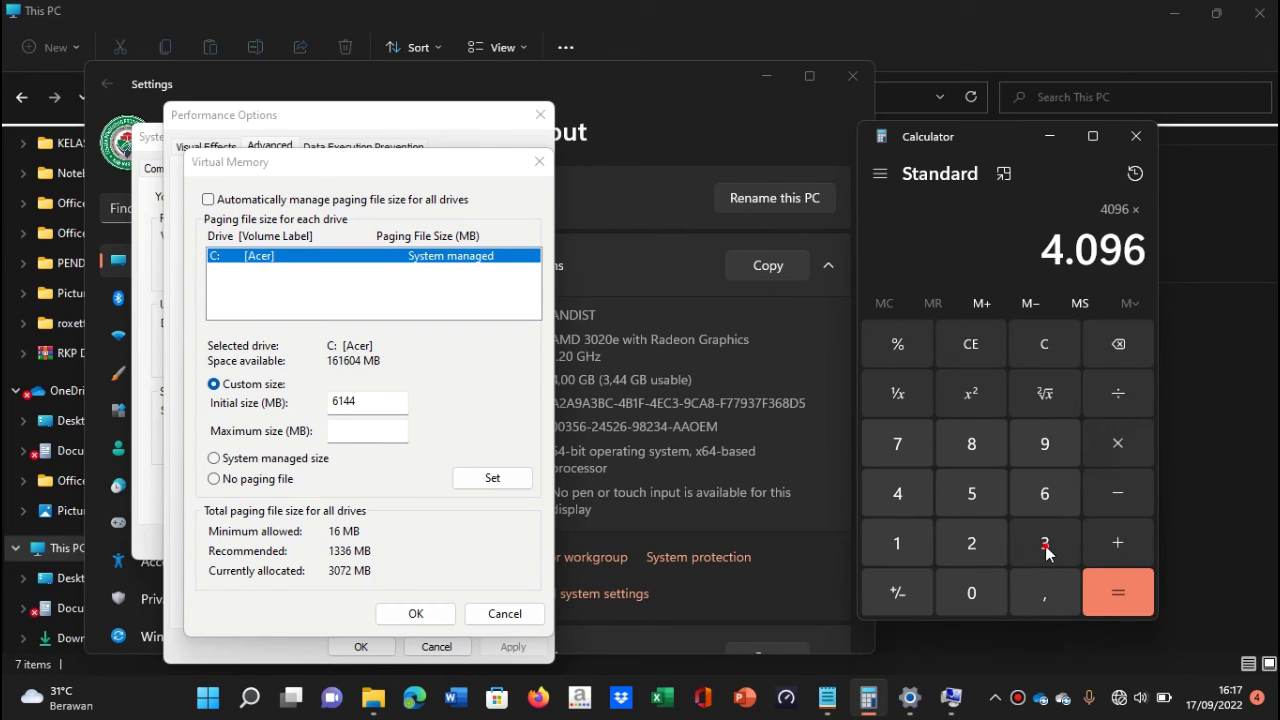
left_click(1045, 545)
left_click(1122, 593)
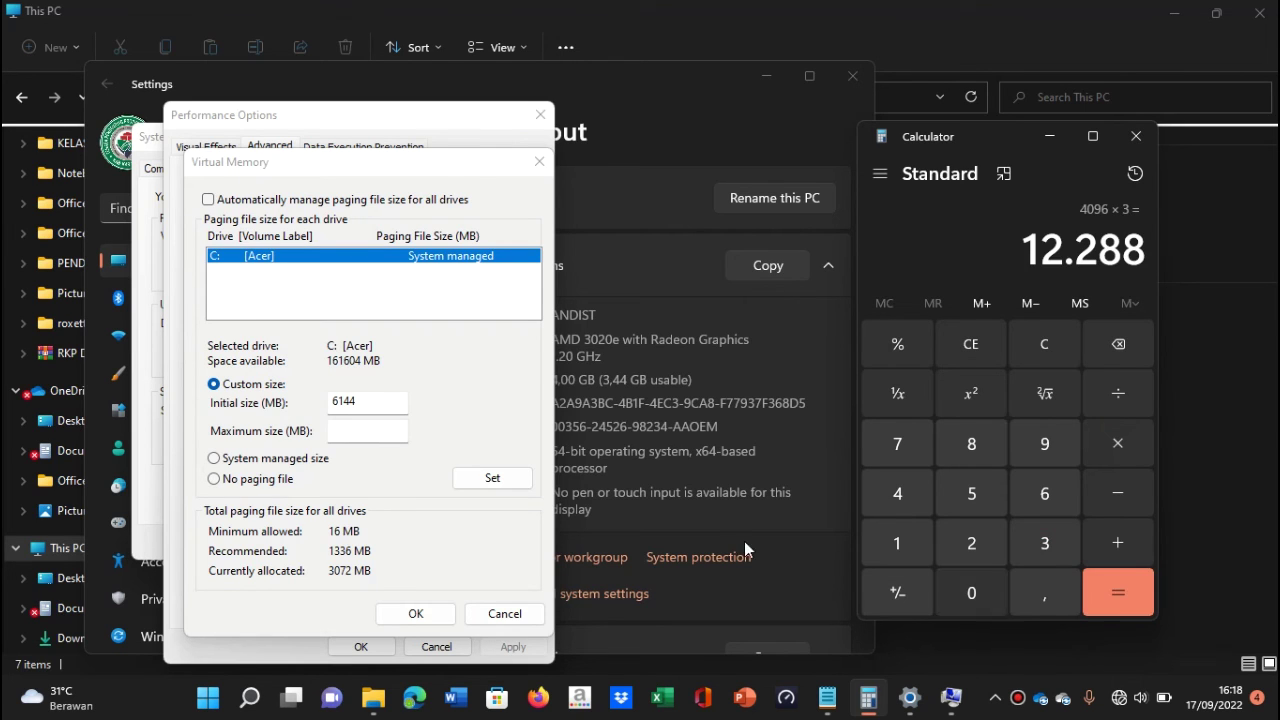
Set the paging file's maximum size to 12288 MB and accept the virtual memory settings.
left_click(349, 432)
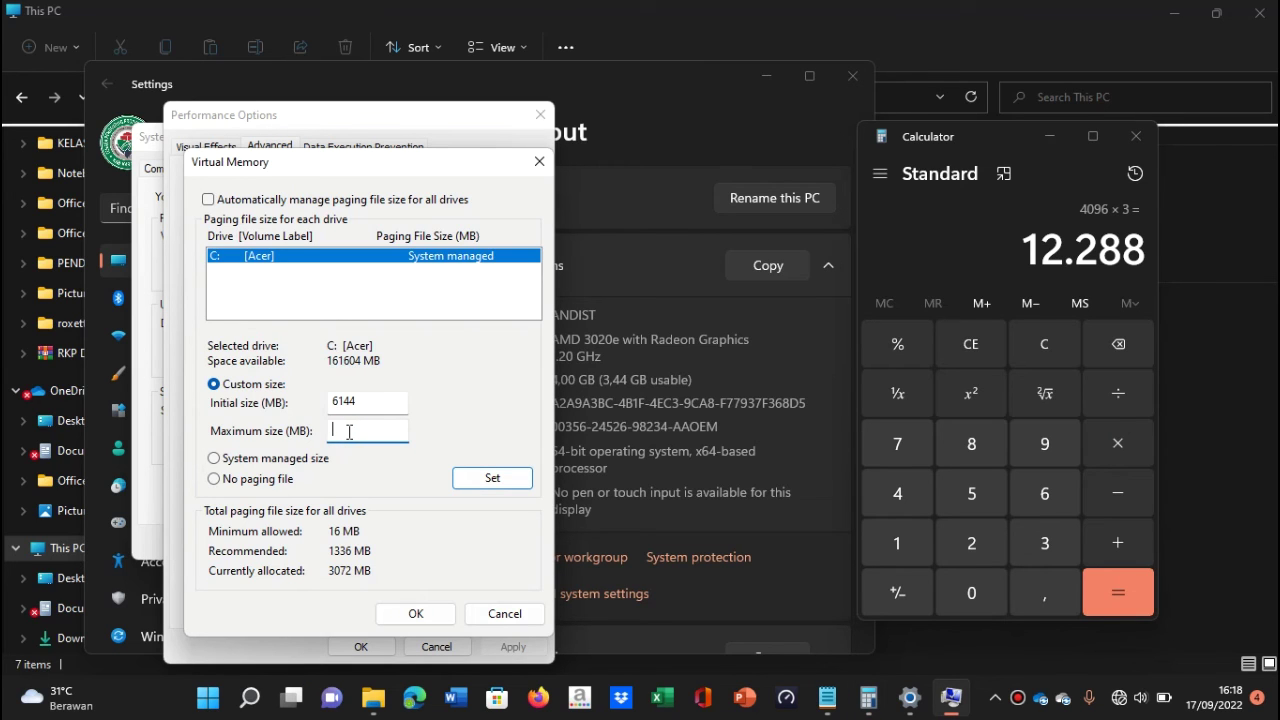
type("12288")
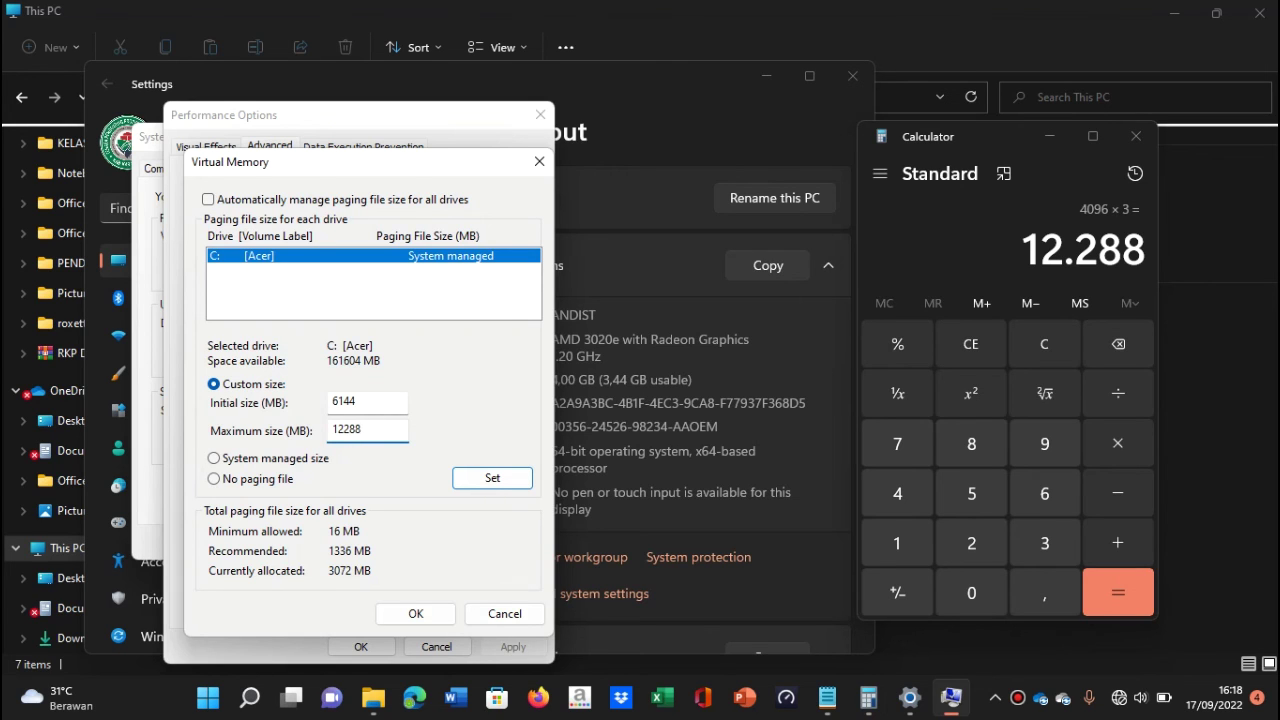
left_click(414, 614)
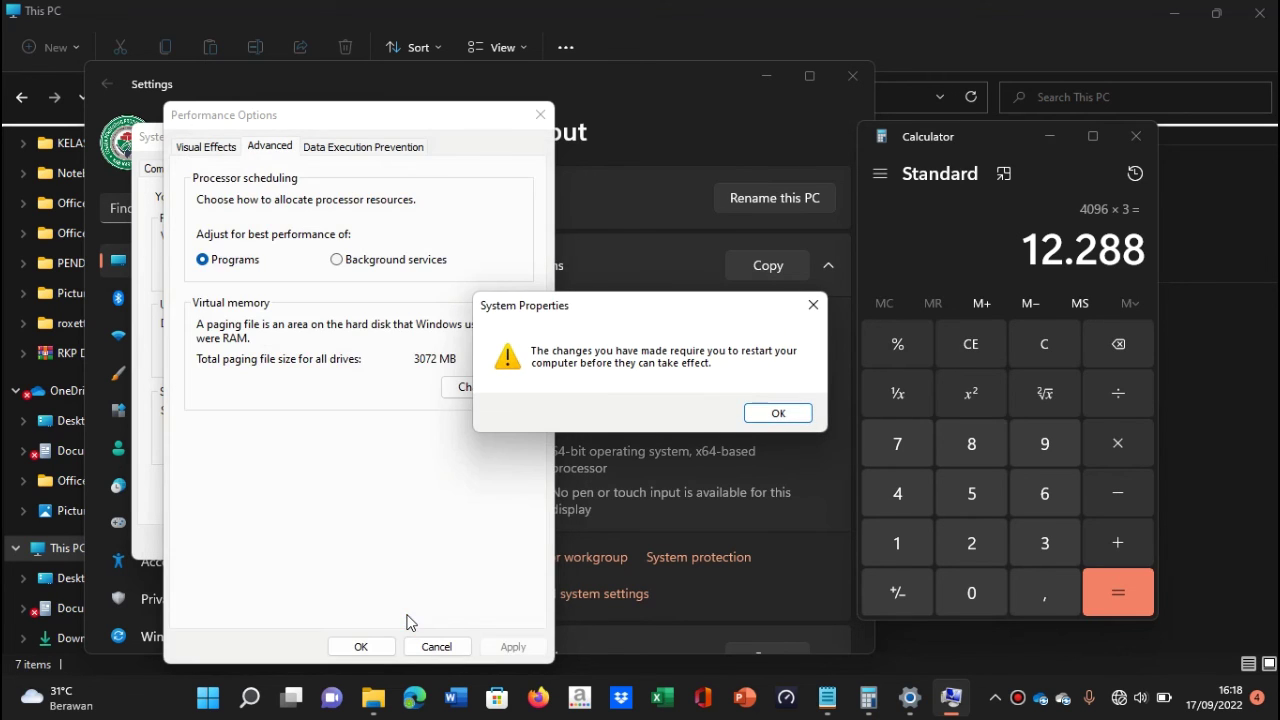